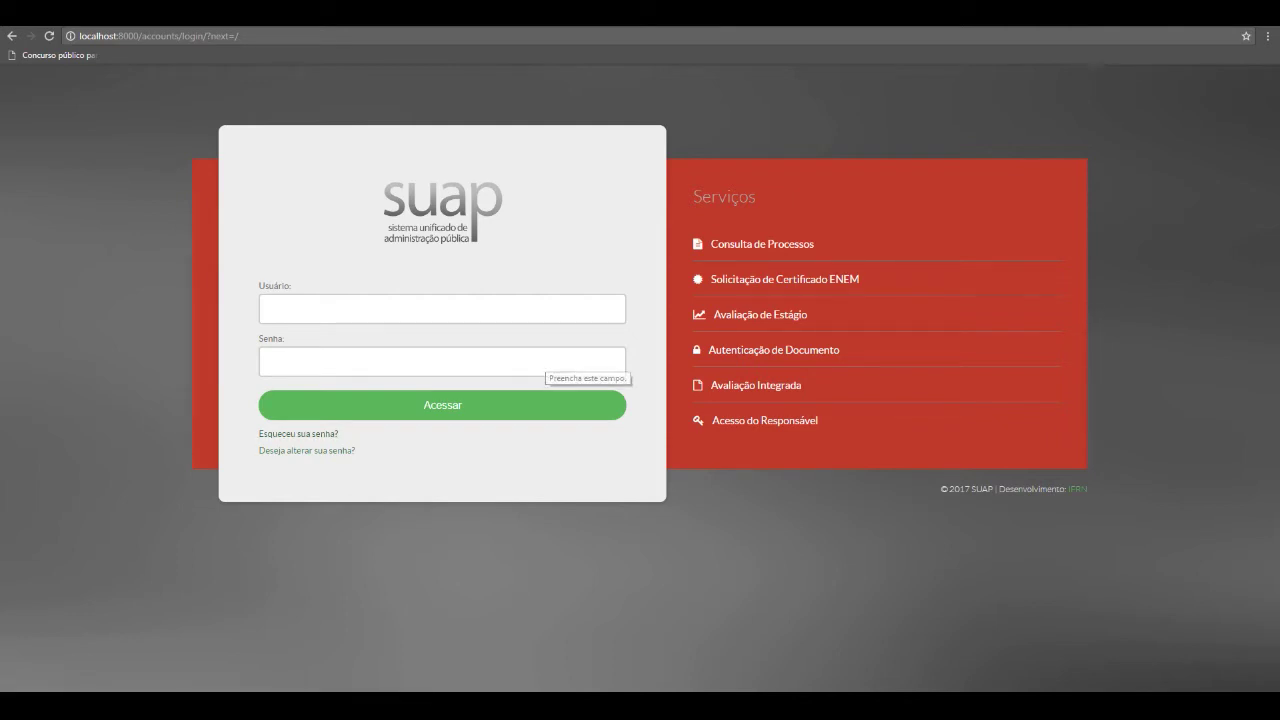
Sign in to SUAP with your user ID and account password.
click(263, 309)
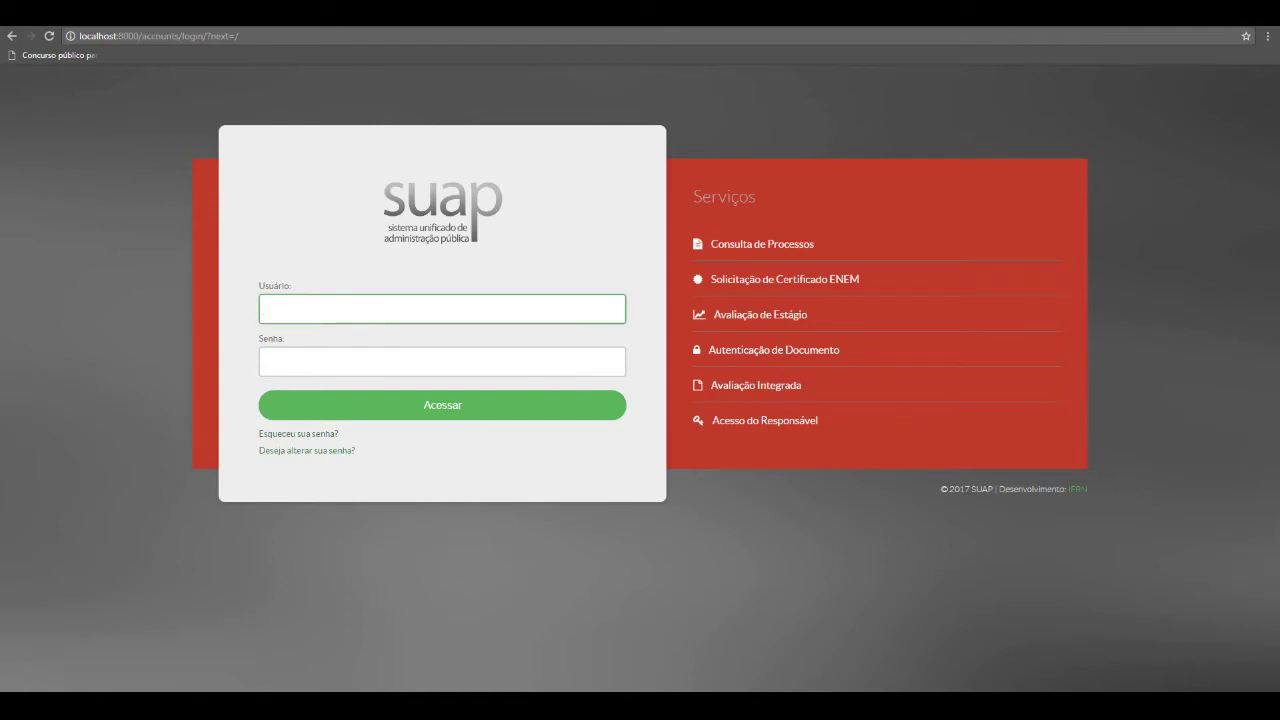
text(1324364)
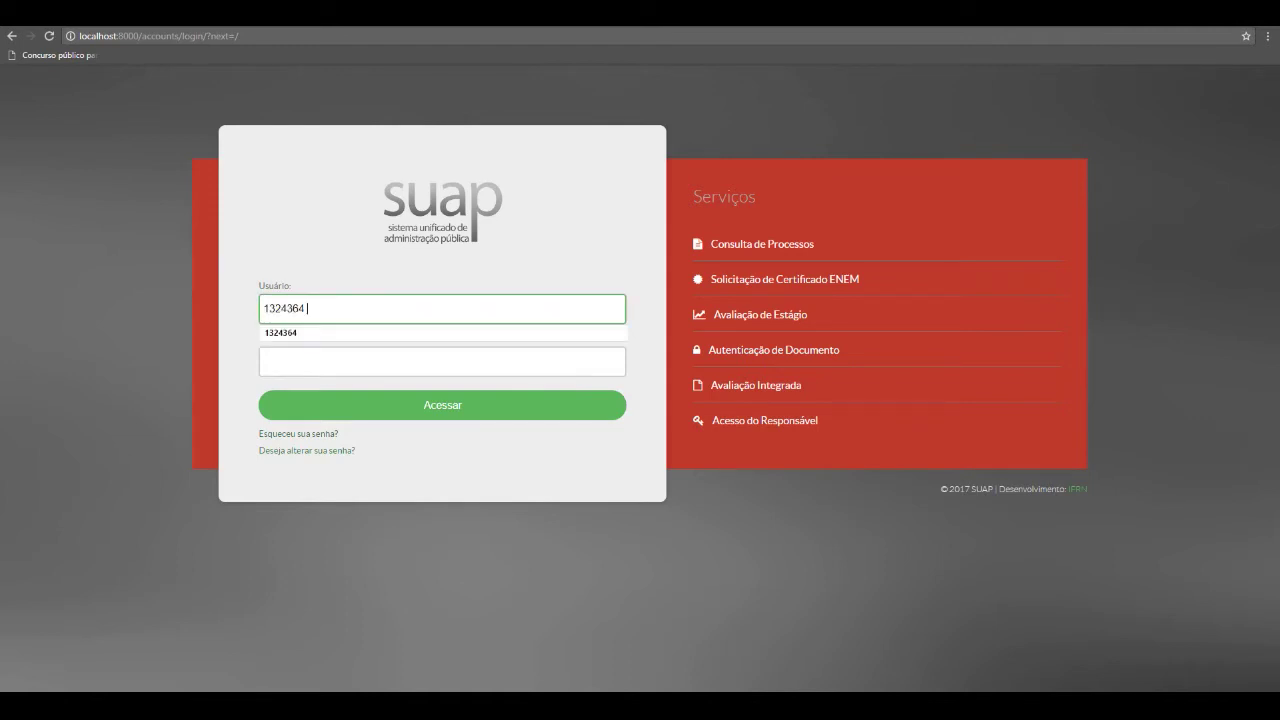
click(442, 361)
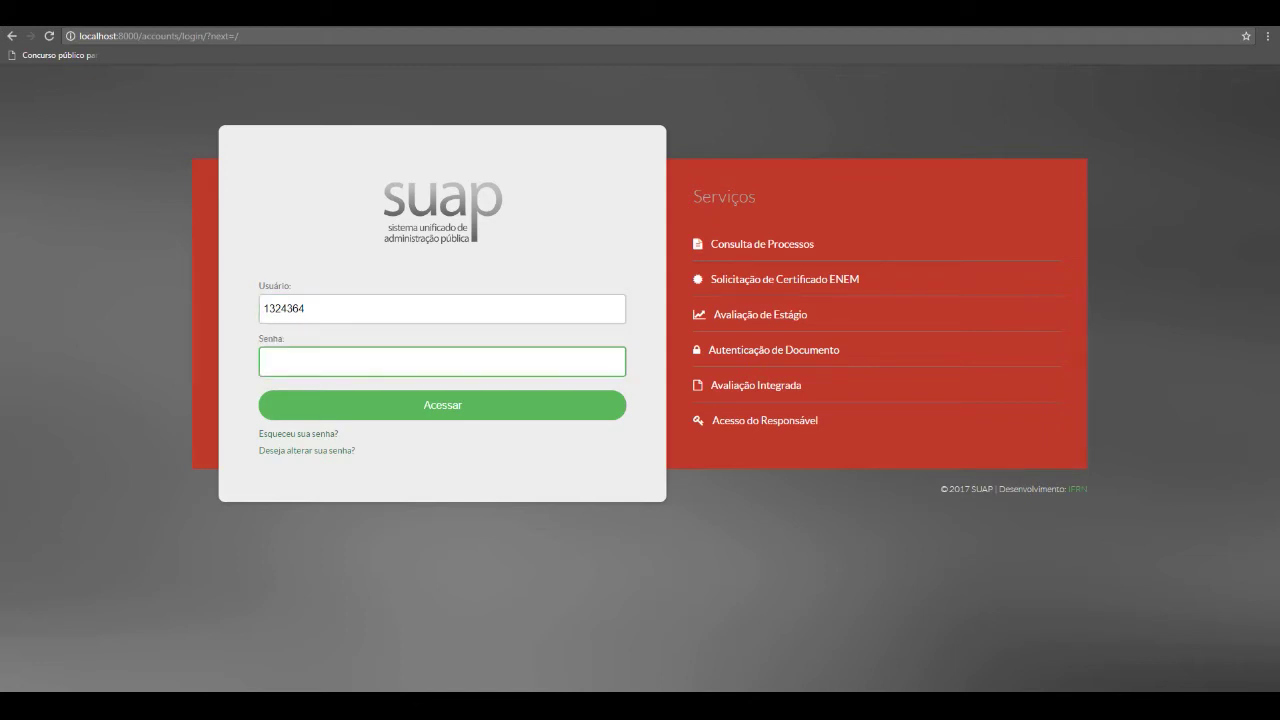
text(***)
key(Return)
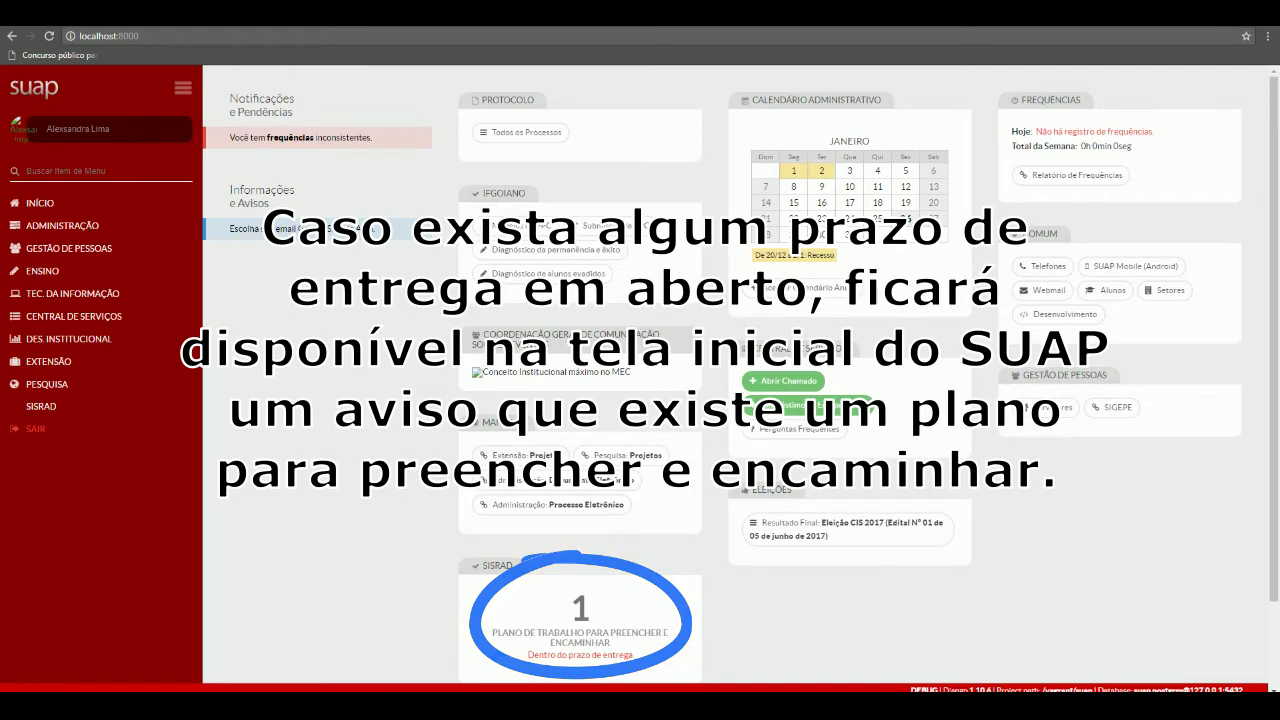
Open SISRAD's Plano de Trabalho list with the 128 work plans for period 2018/1.
scroll(740, 400, down, 1)
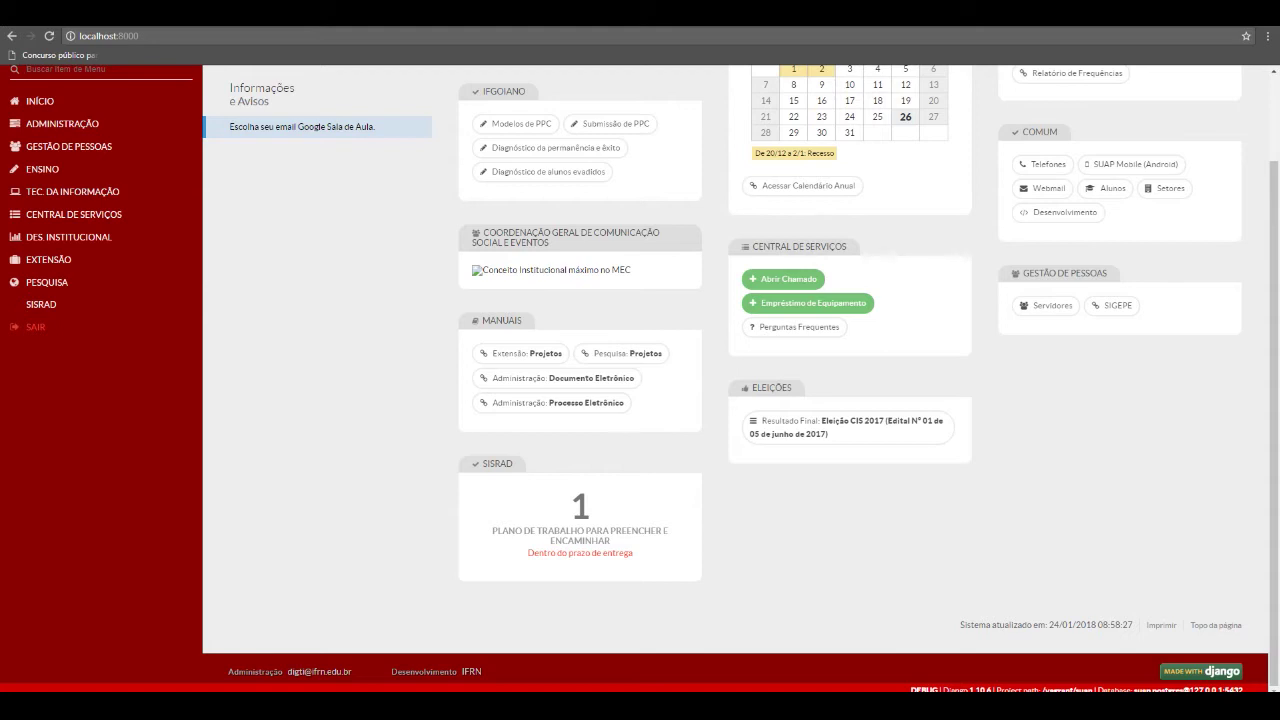
scroll(100, 300, up, 1)
click(41, 304)
click(90, 393)
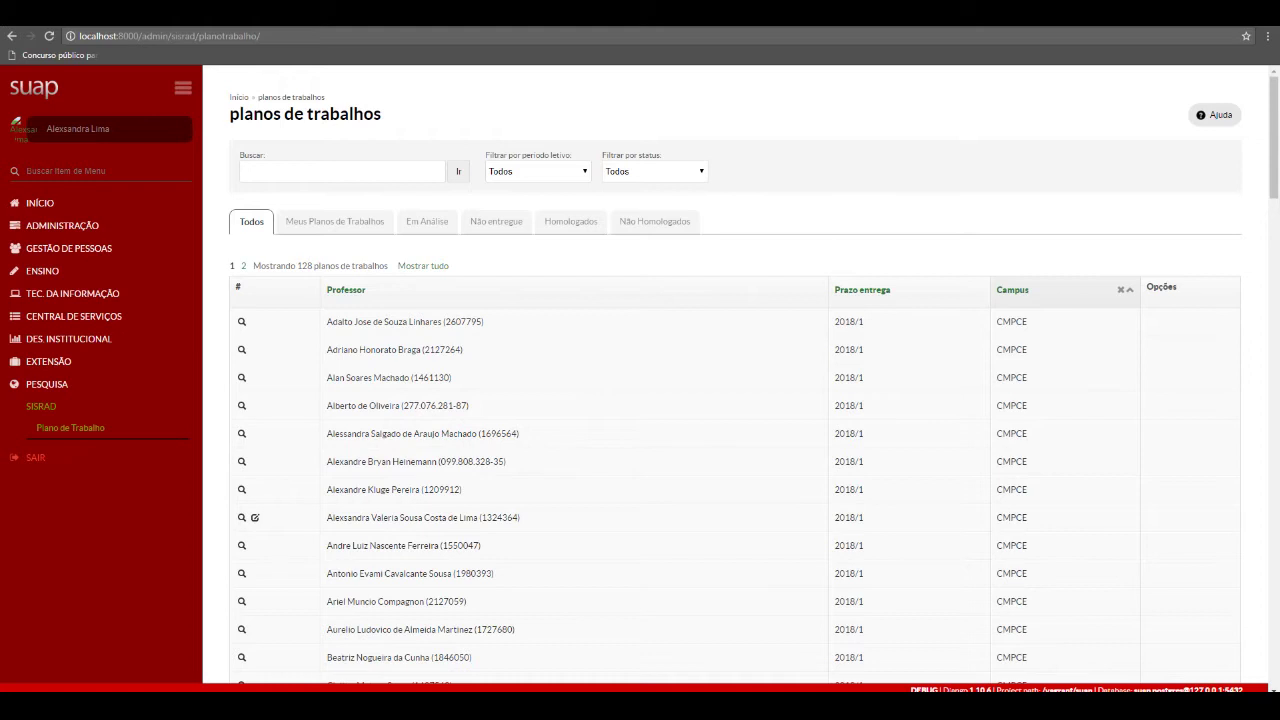
mouse_move(250, 502)
mouse_down()
mouse_move(246, 530)
mouse_move(276, 522)
mouse_move(262, 500)
mouse_up()
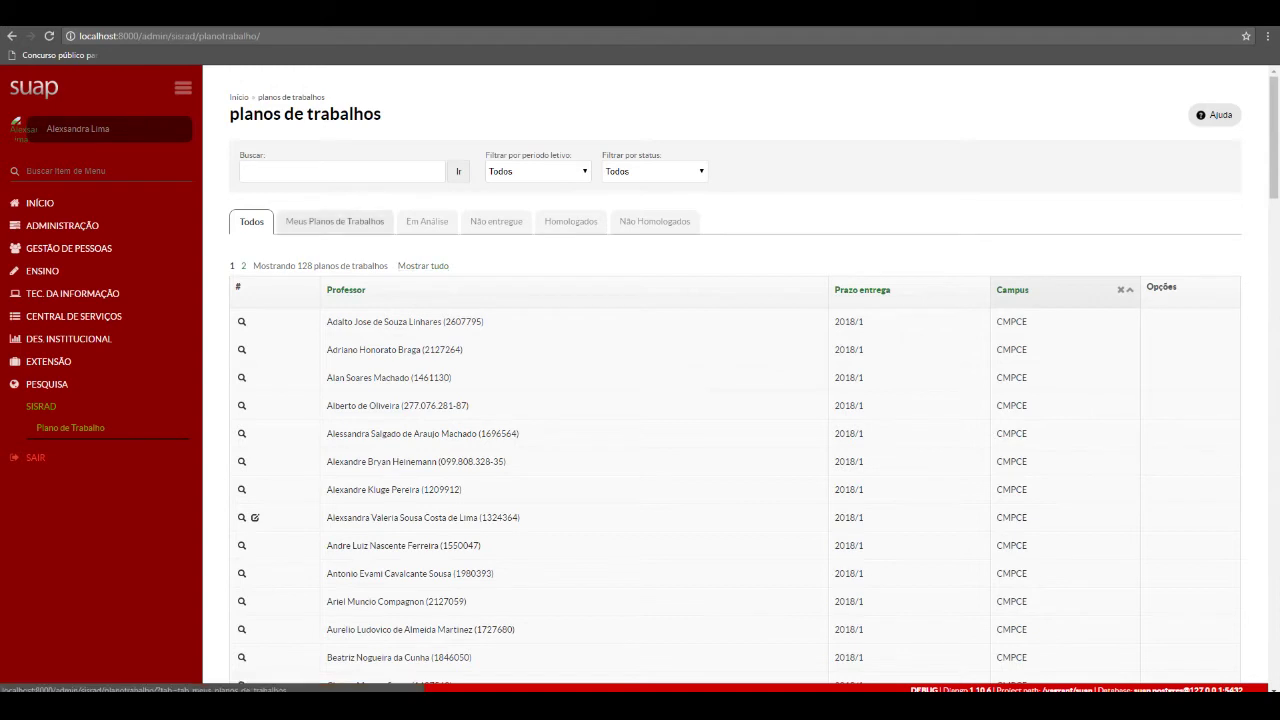
Filter to Meus Planos de Trabalhos and open work plan 136 for editing.
click(358, 222)
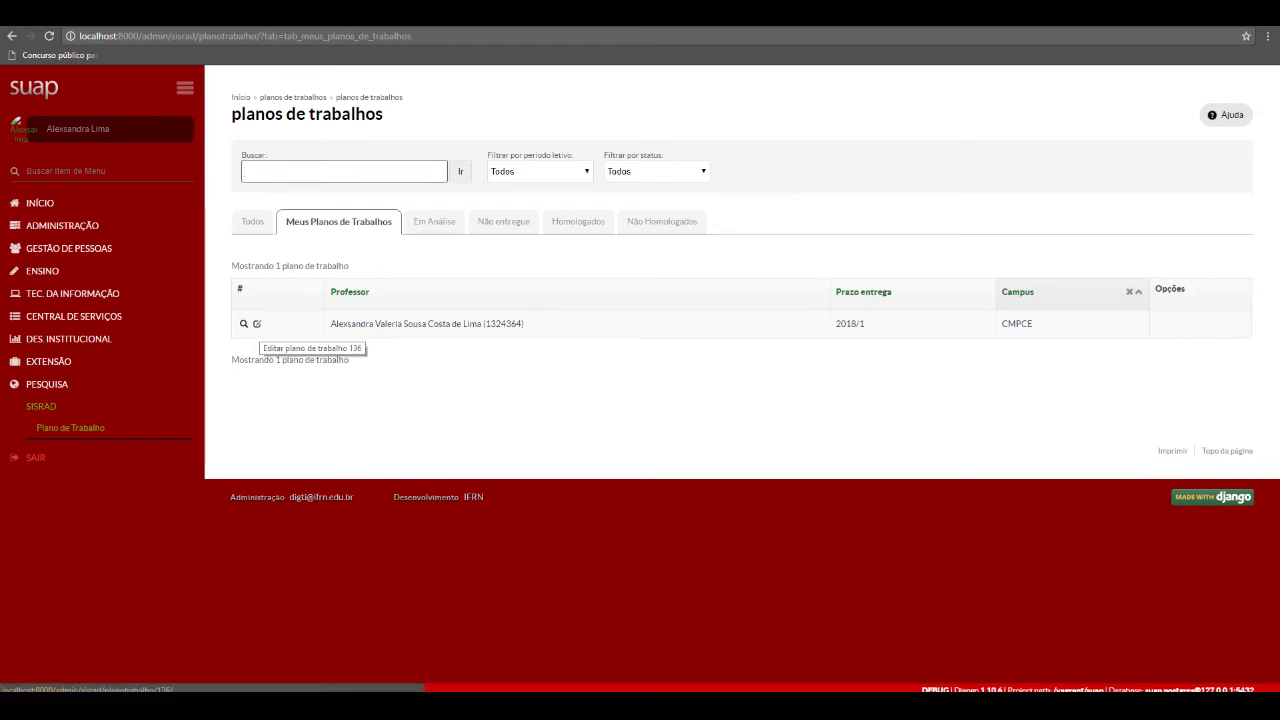
click(256, 323)
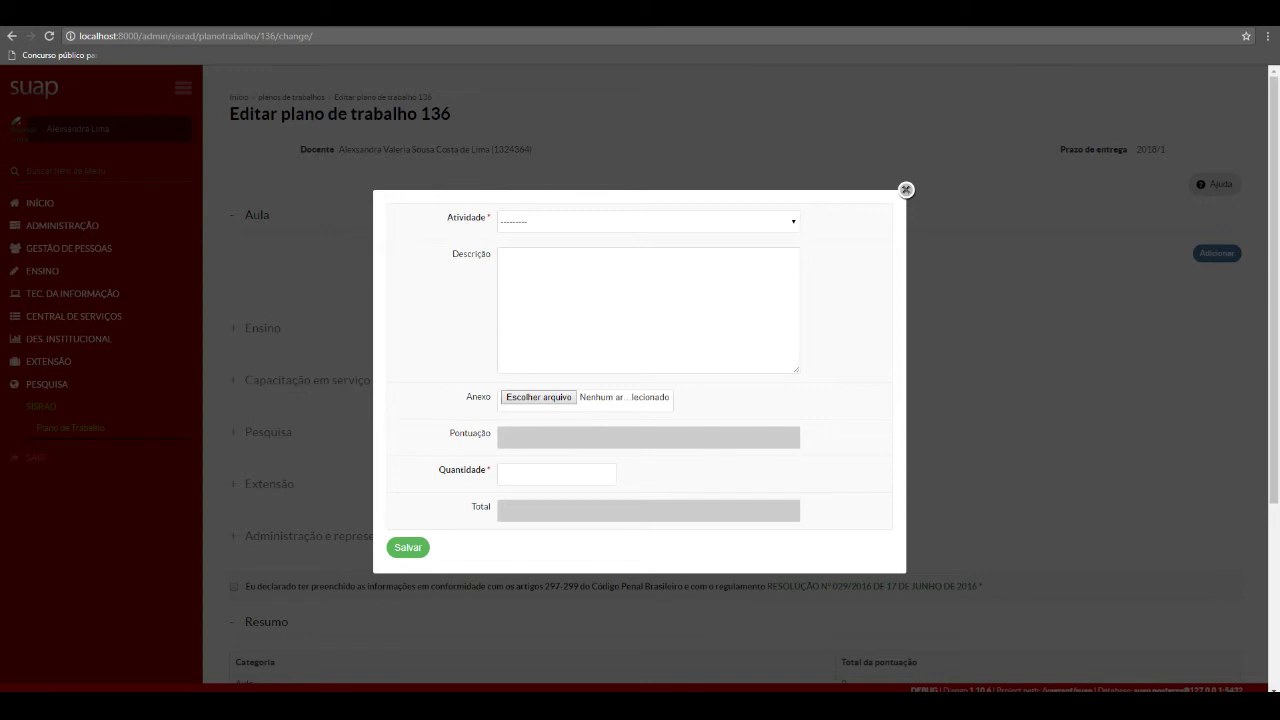
Save Aula activity 1.1 'Descrição da Atividade' with quantity 10 (total 2,500), then expand Ensino.
click(648, 221)
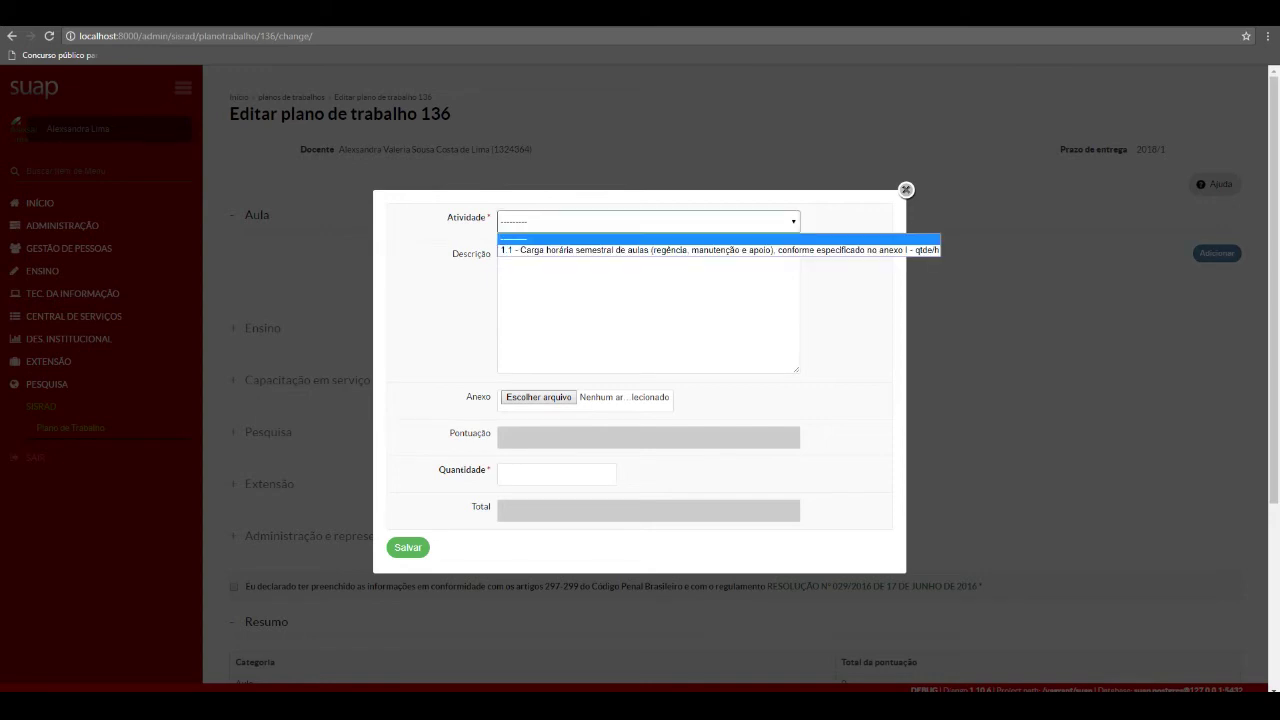
key(Return)
key(Tab)
text(Descri)
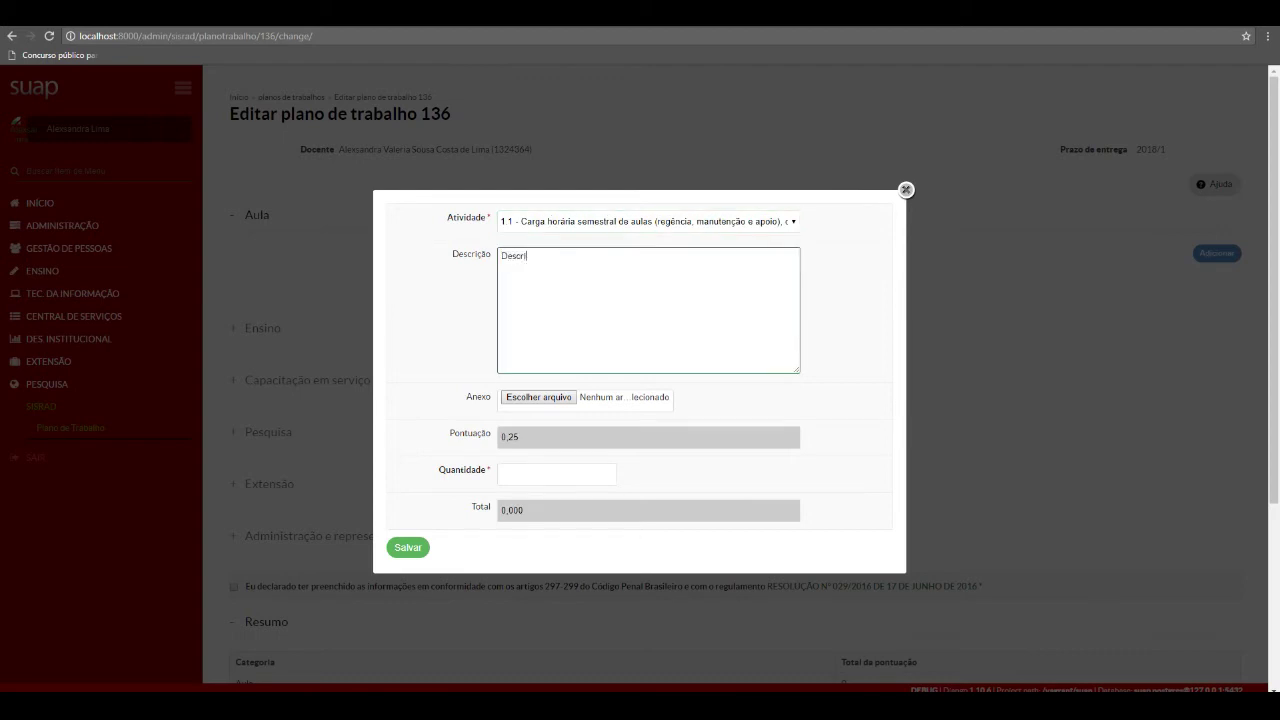
text(ção da Atividade)
click(540, 474)
text(10)
key(Tab)
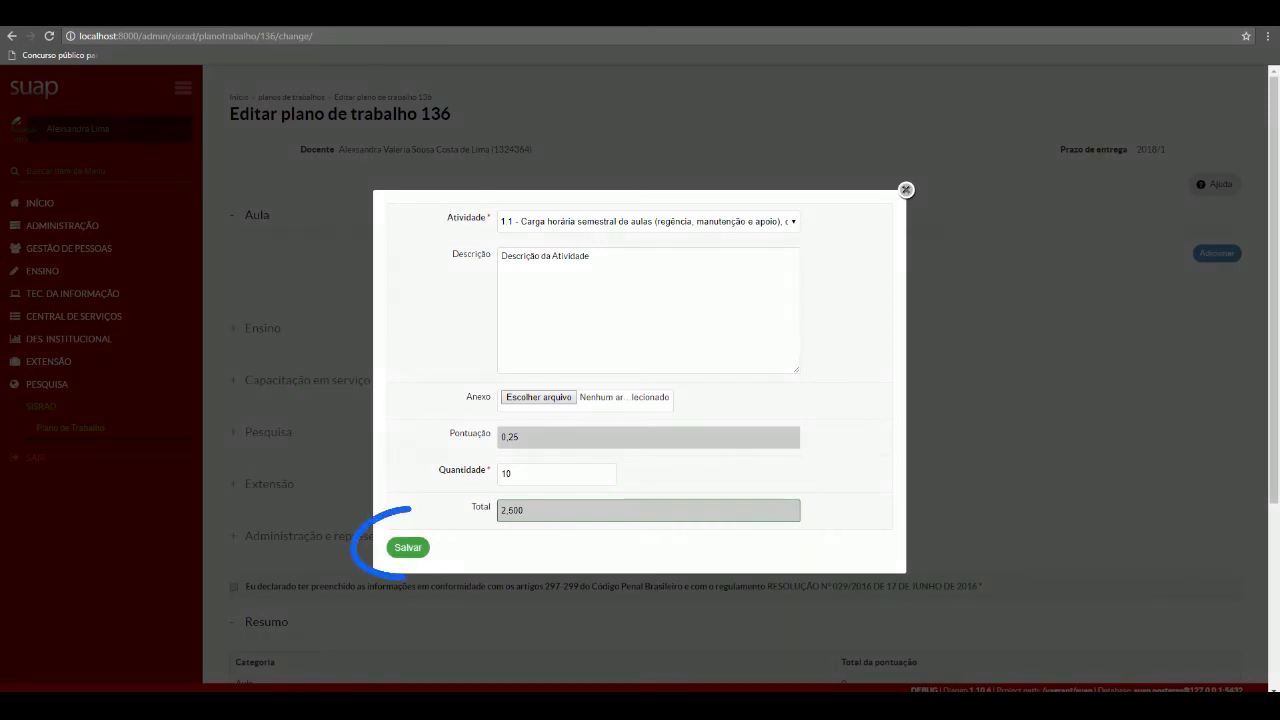
click(408, 547)
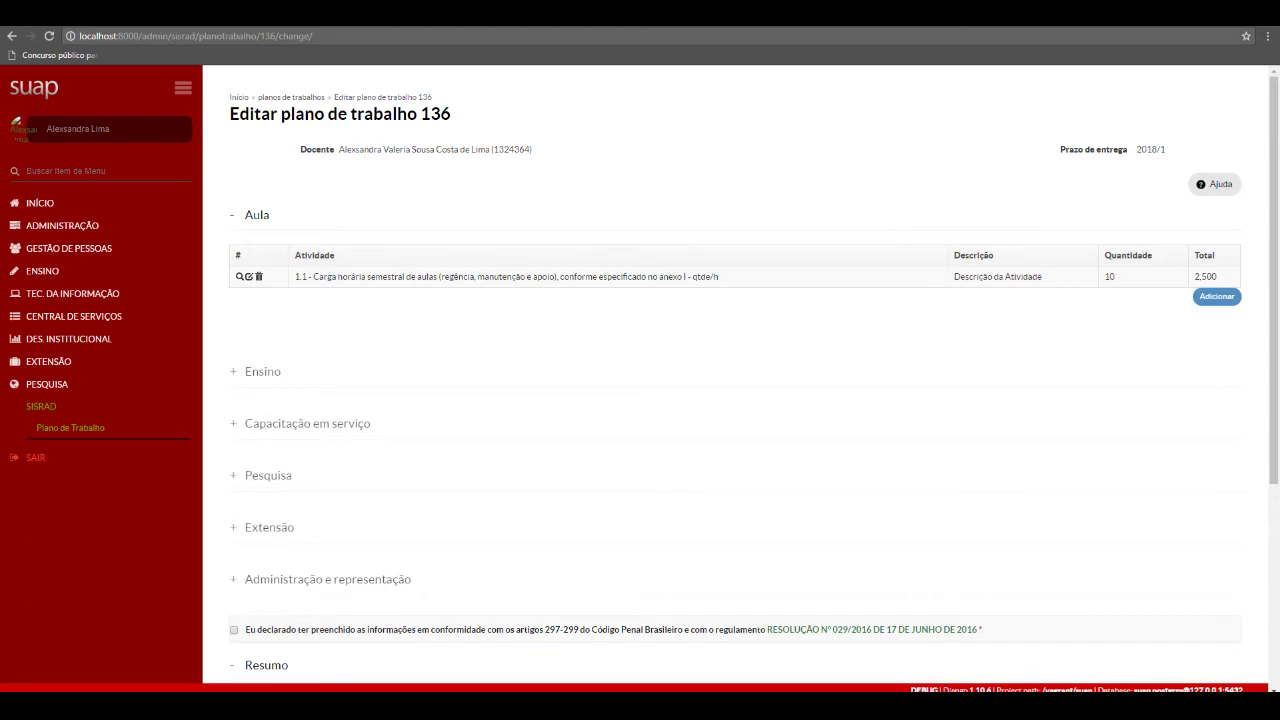
click(262, 371)
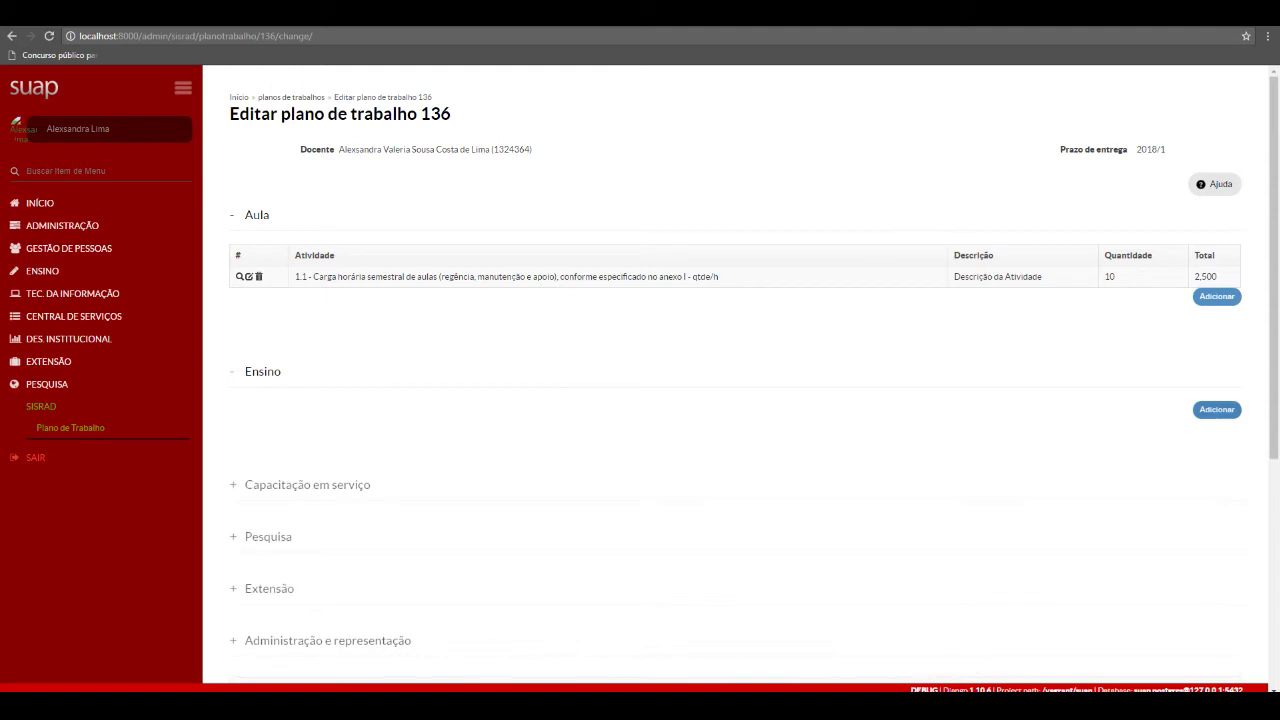
Expand Capacitação em serviço and scroll down to the 'Eu declaro ter preenchido…' declaration.
click(307, 484)
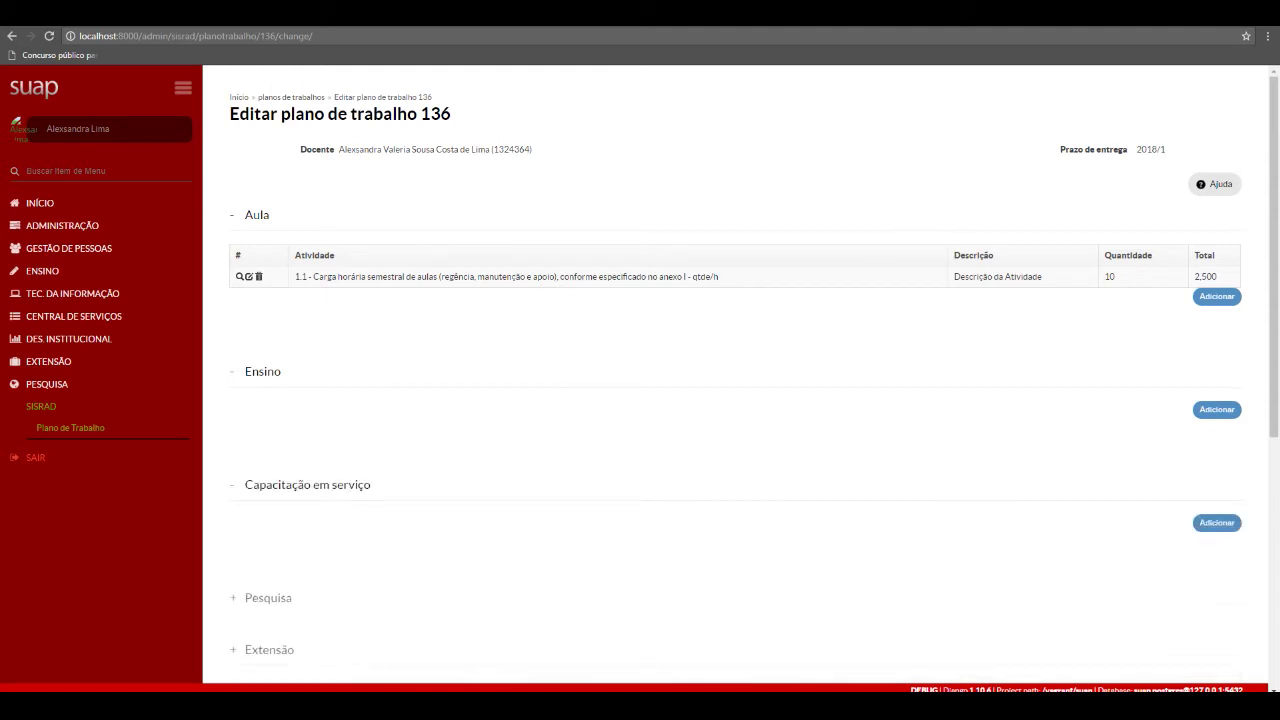
scroll(640, 370, down, 3)
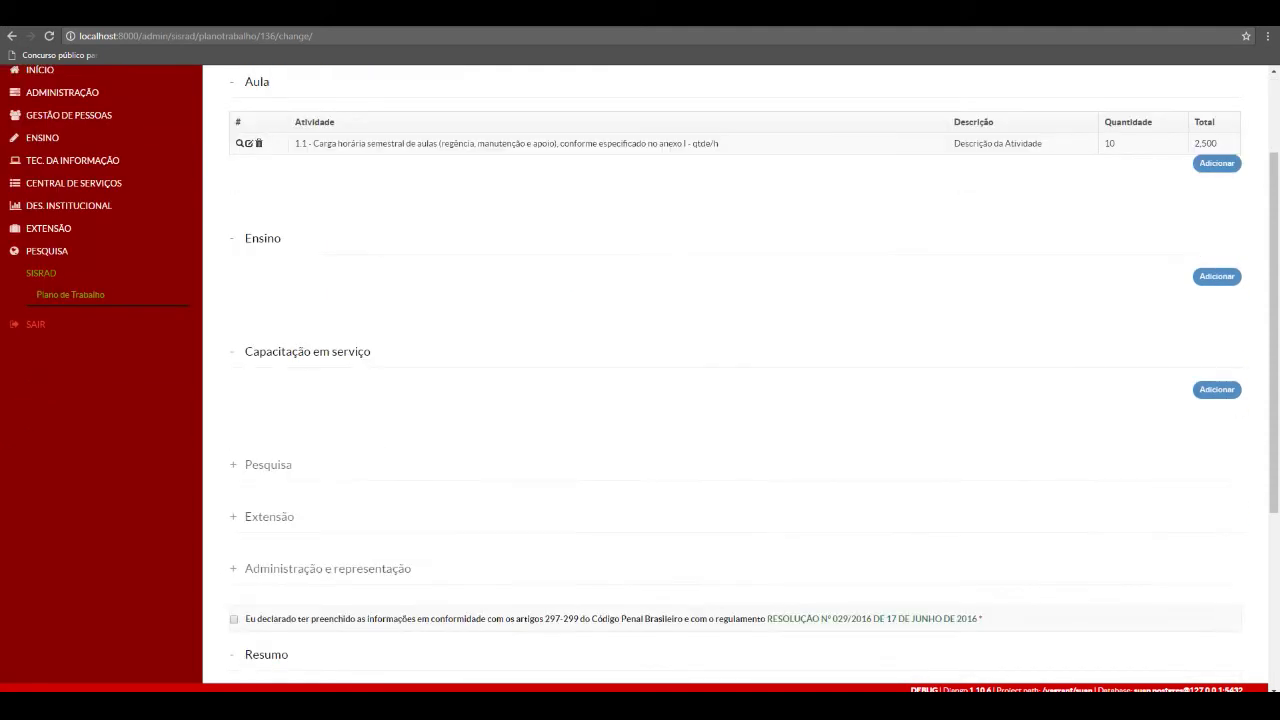
scroll(640, 370, up, 3)
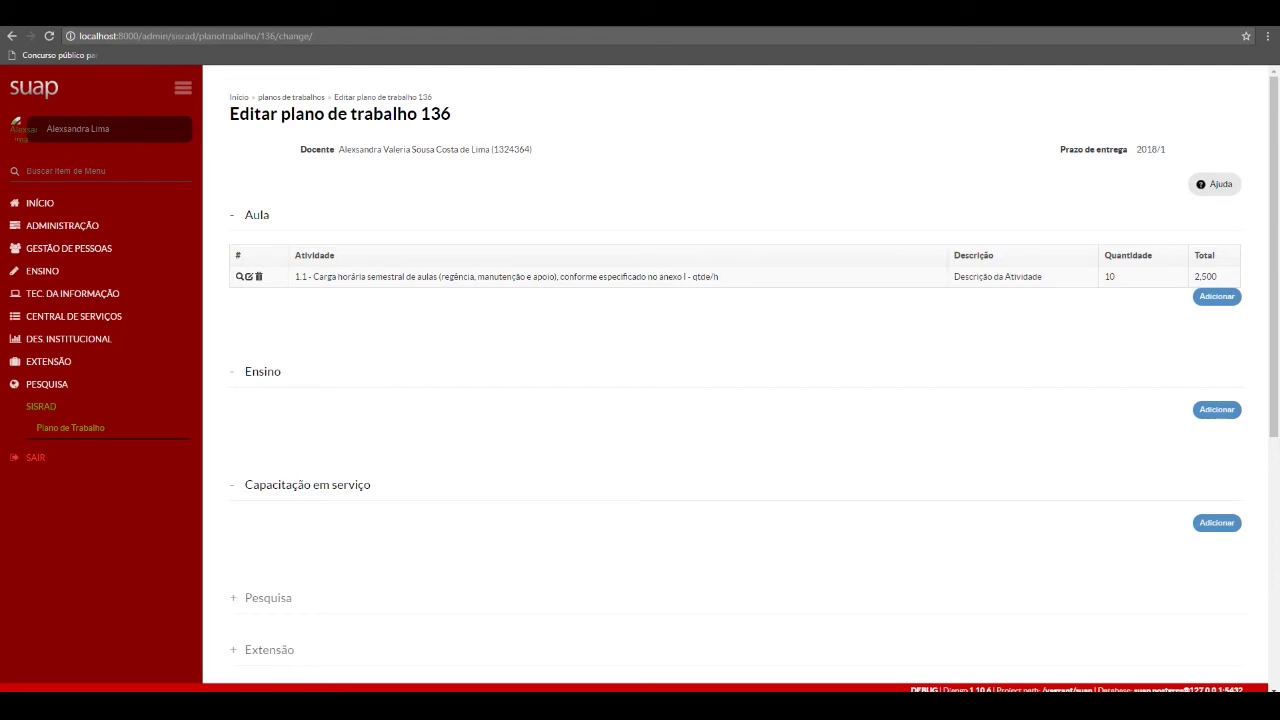
scroll(640, 370, down, 4)
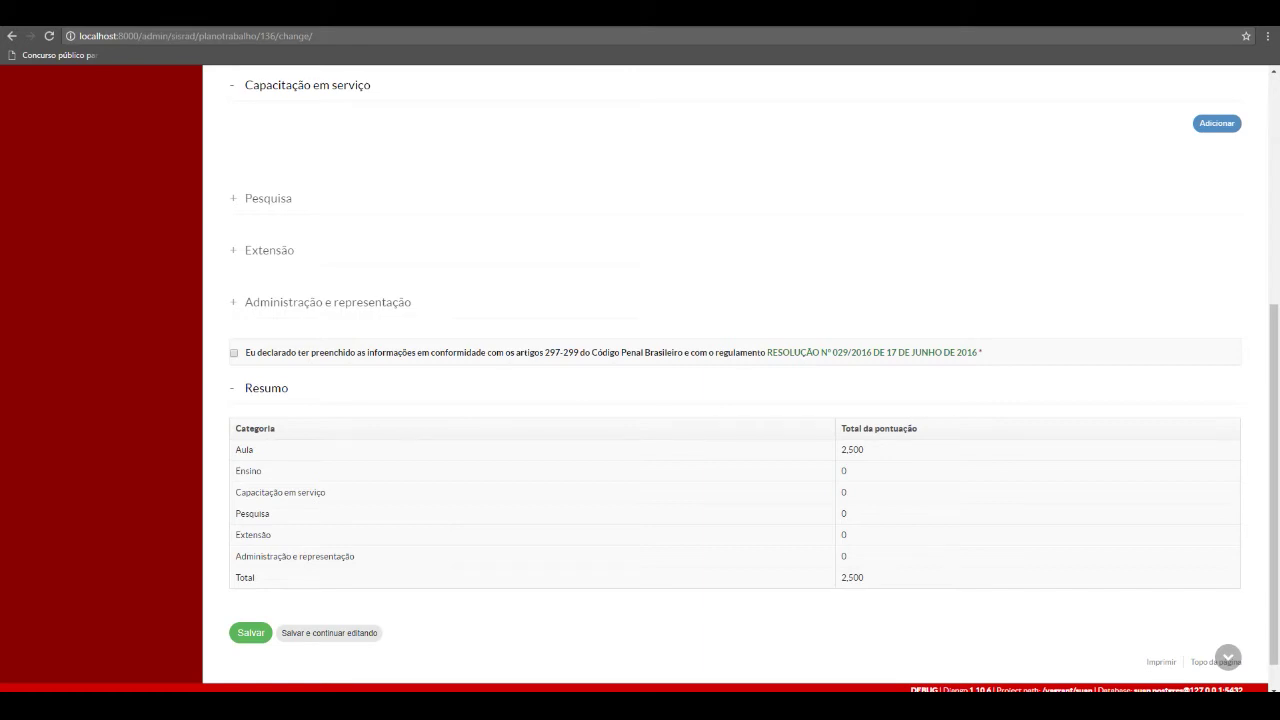
scroll(640, 375, up, 3)
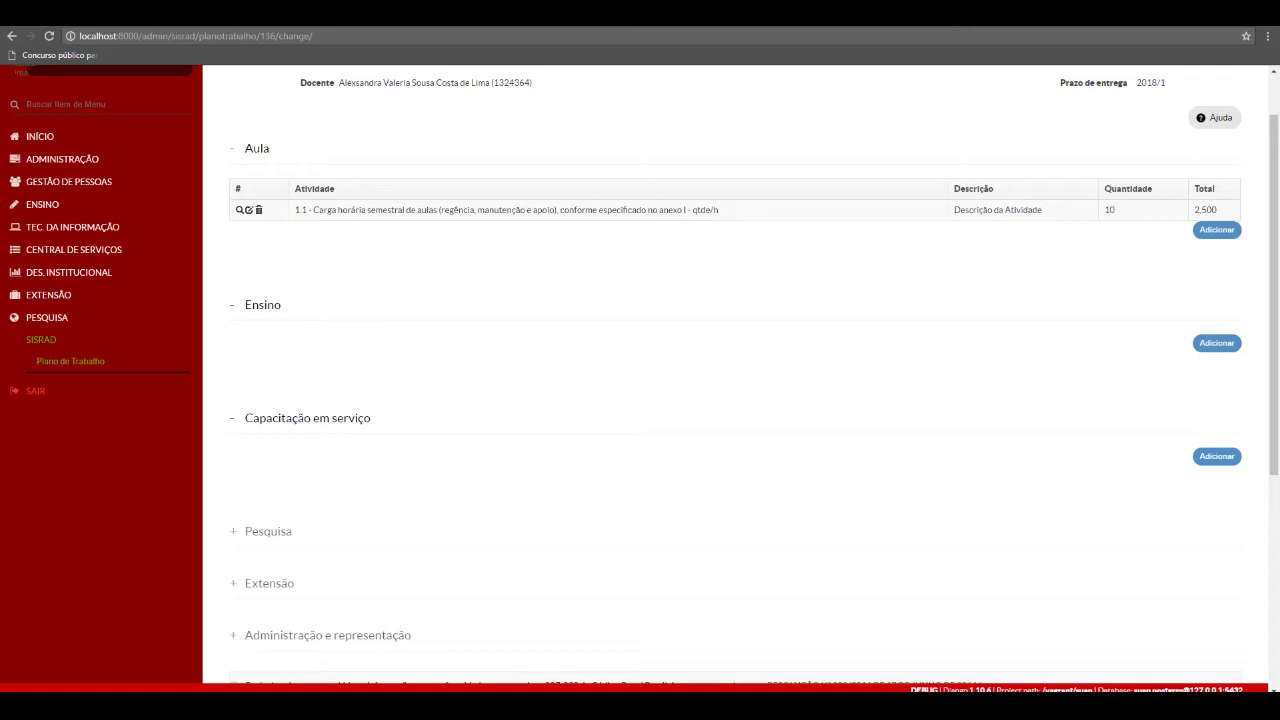
scroll(640, 375, down, 2)
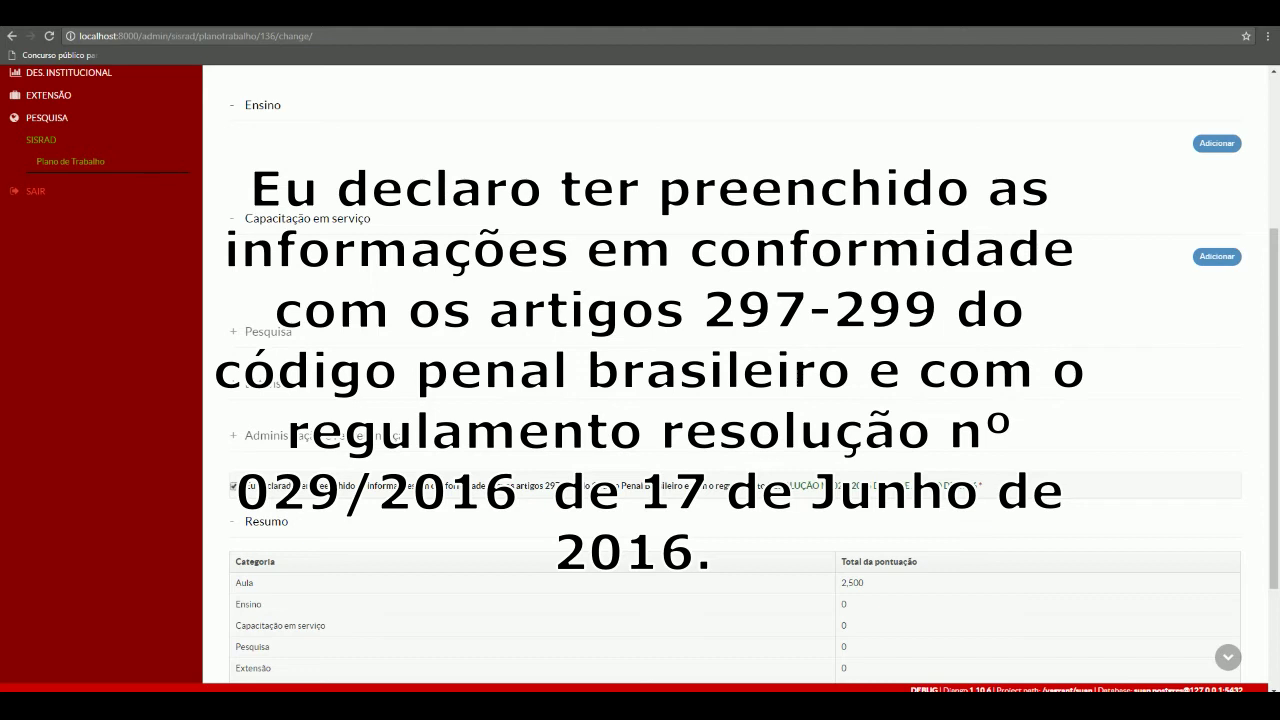
Save work plan 136 from the bottom of the form.
scroll(640, 370, down, 2)
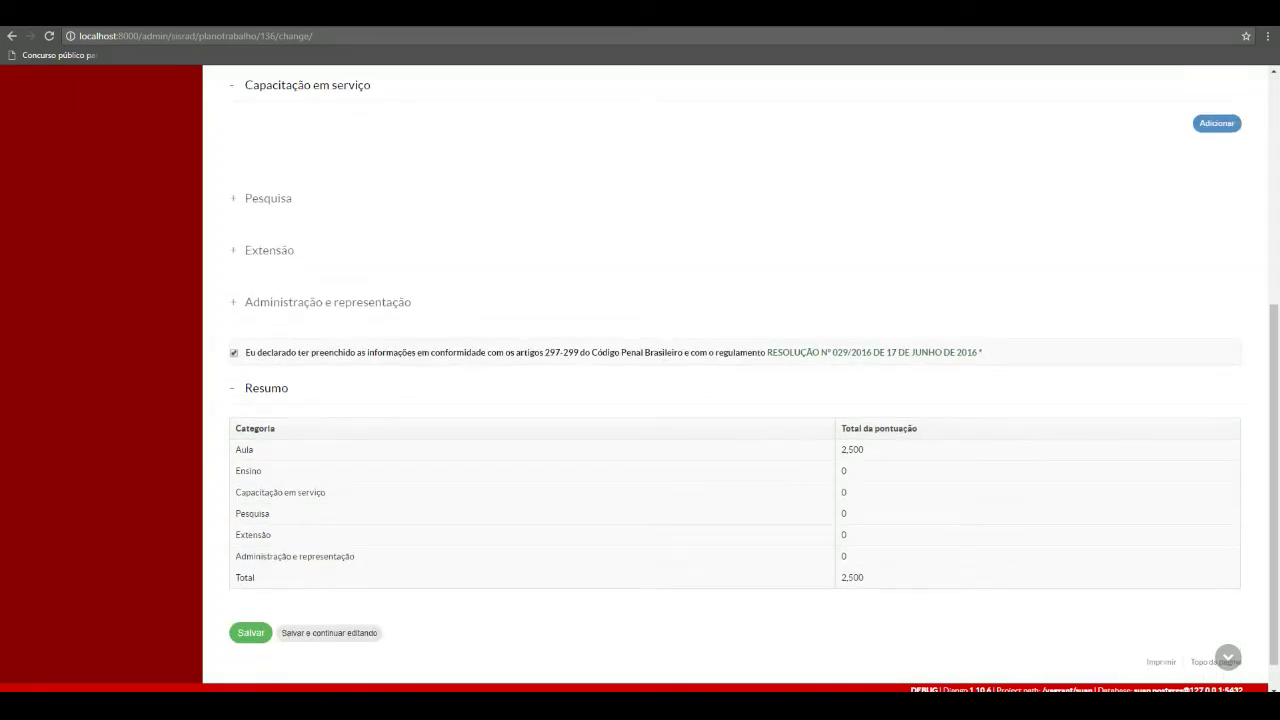
scroll(640, 370, down, 1)
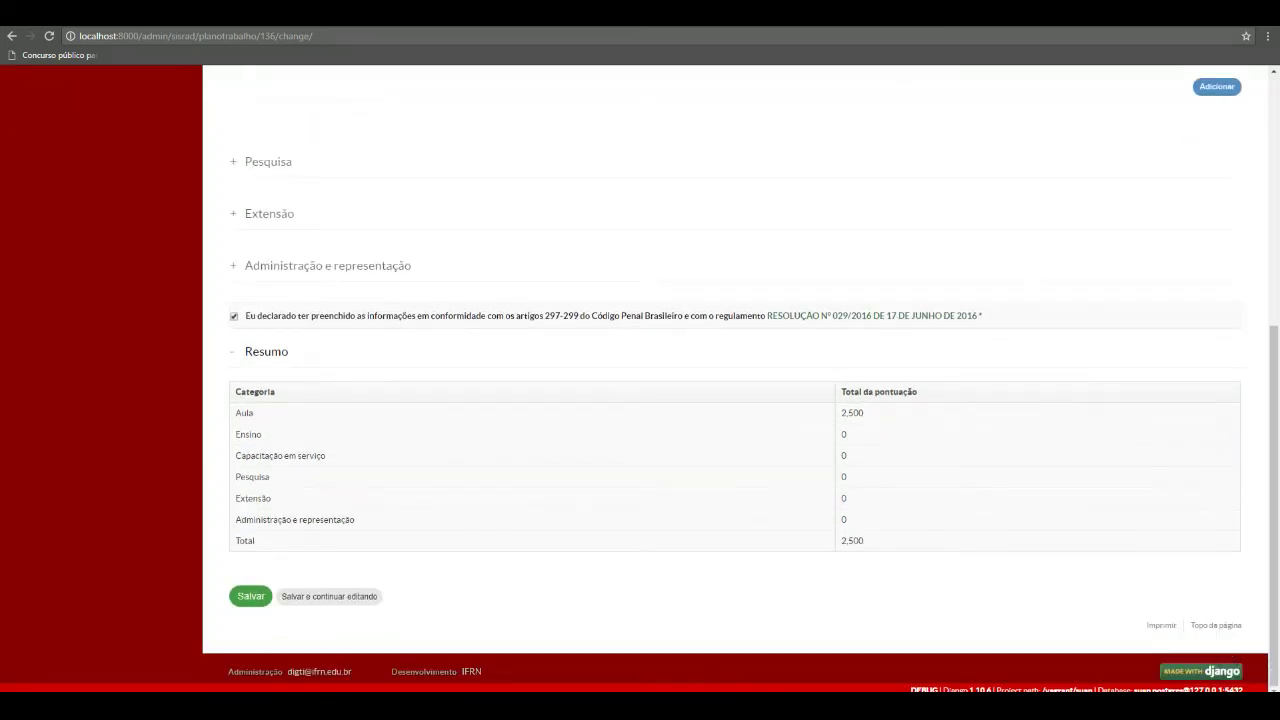
click(250, 596)
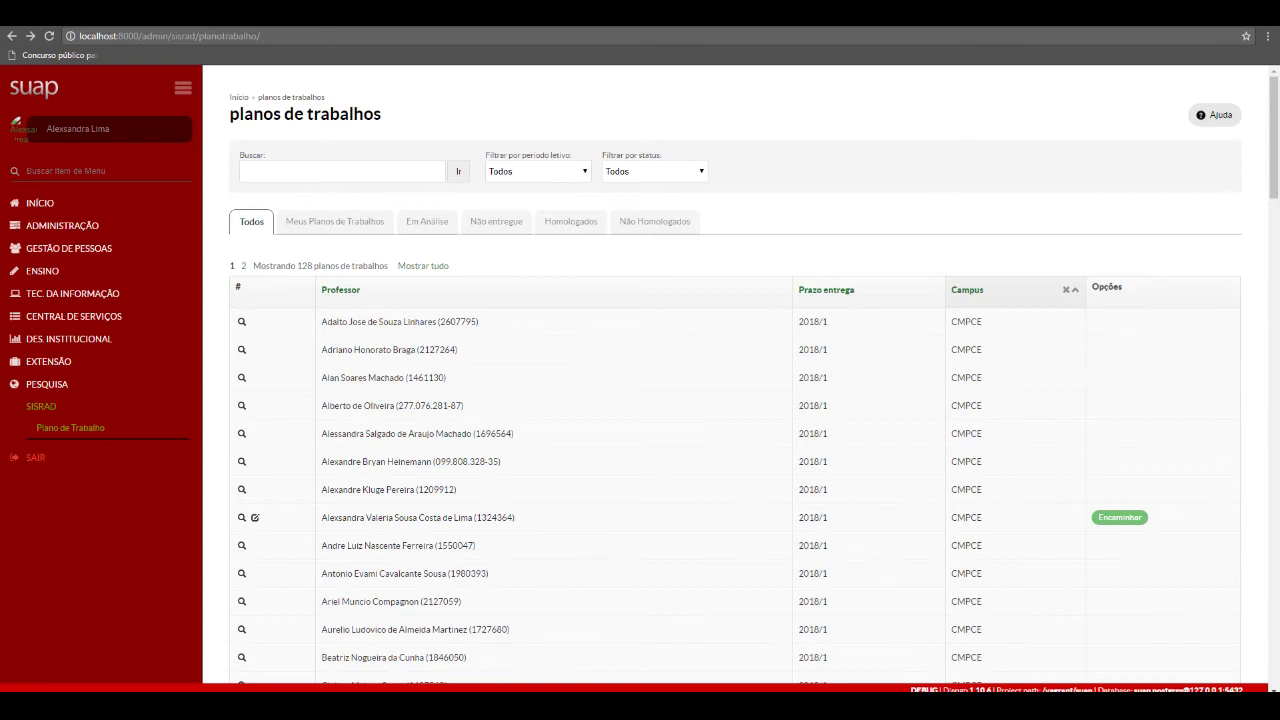
Start forwarding the teacher's 2018/1 work plan with the green Encaminhar button.
click(1119, 517)
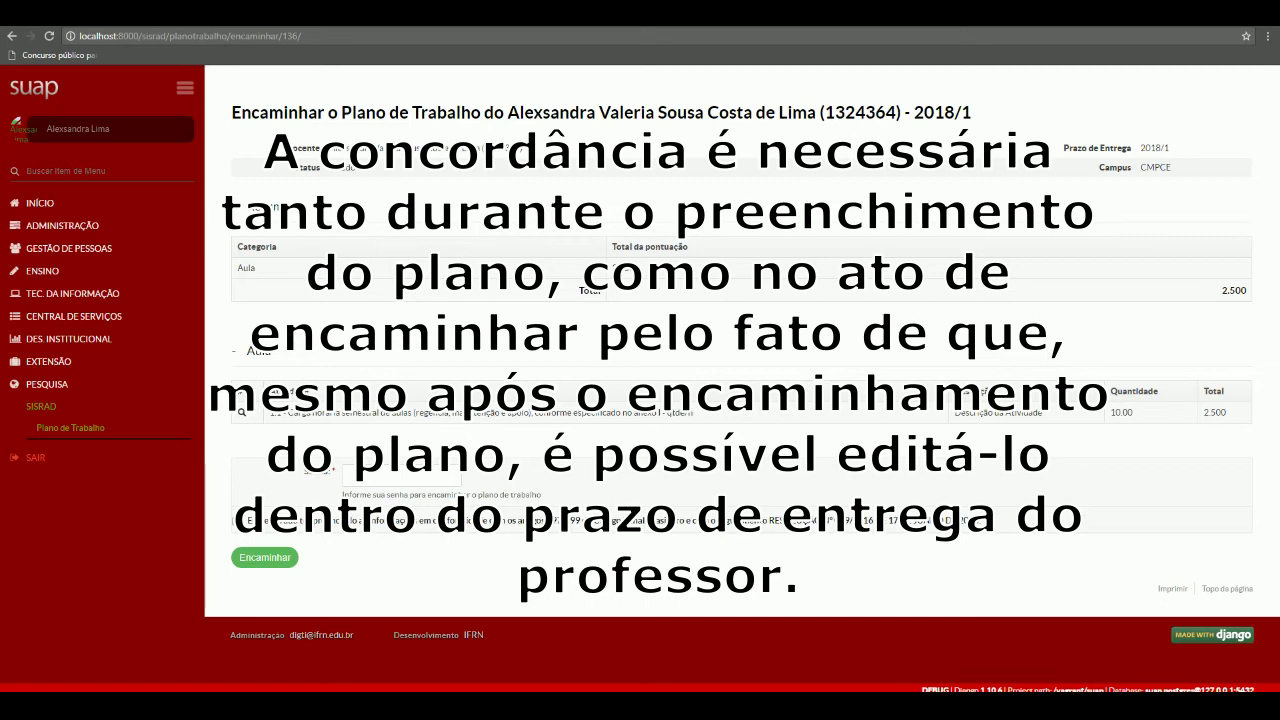
Tick the declaration of conformity, enter the account password and submit the forwarding.
click(346, 476)
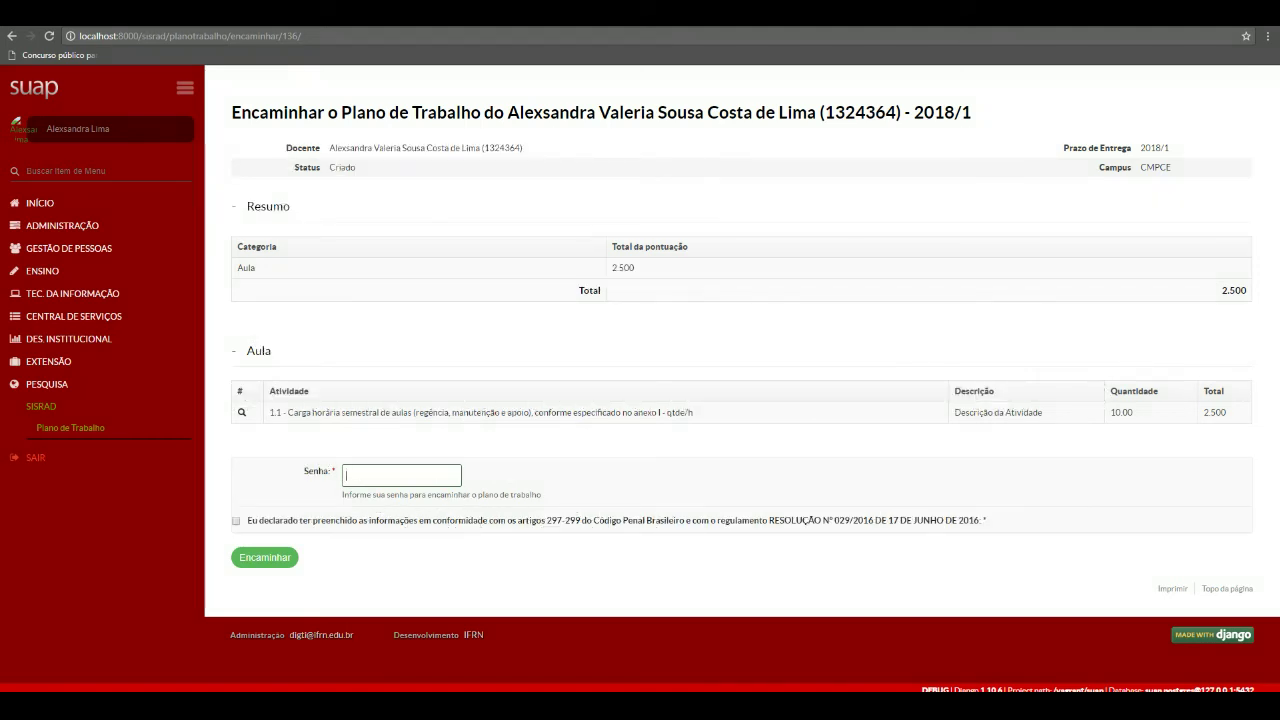
click(236, 520)
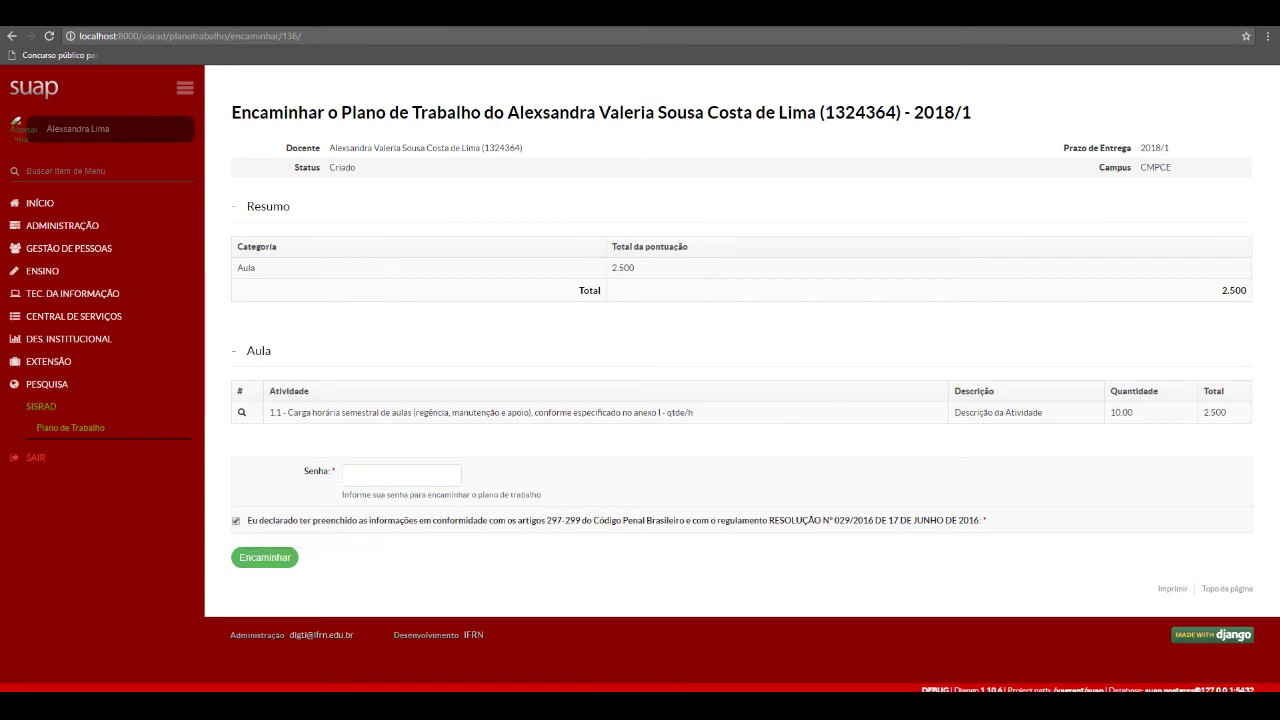
click(401, 475)
text(••)
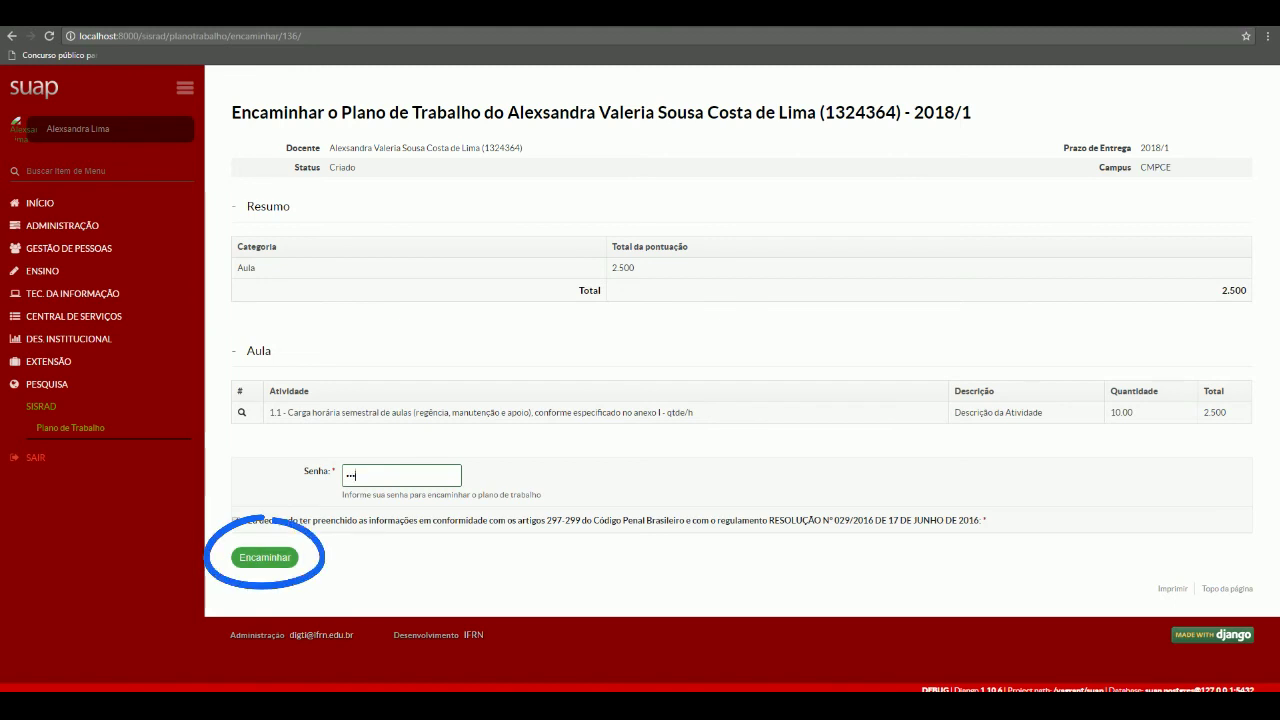
key(Return)
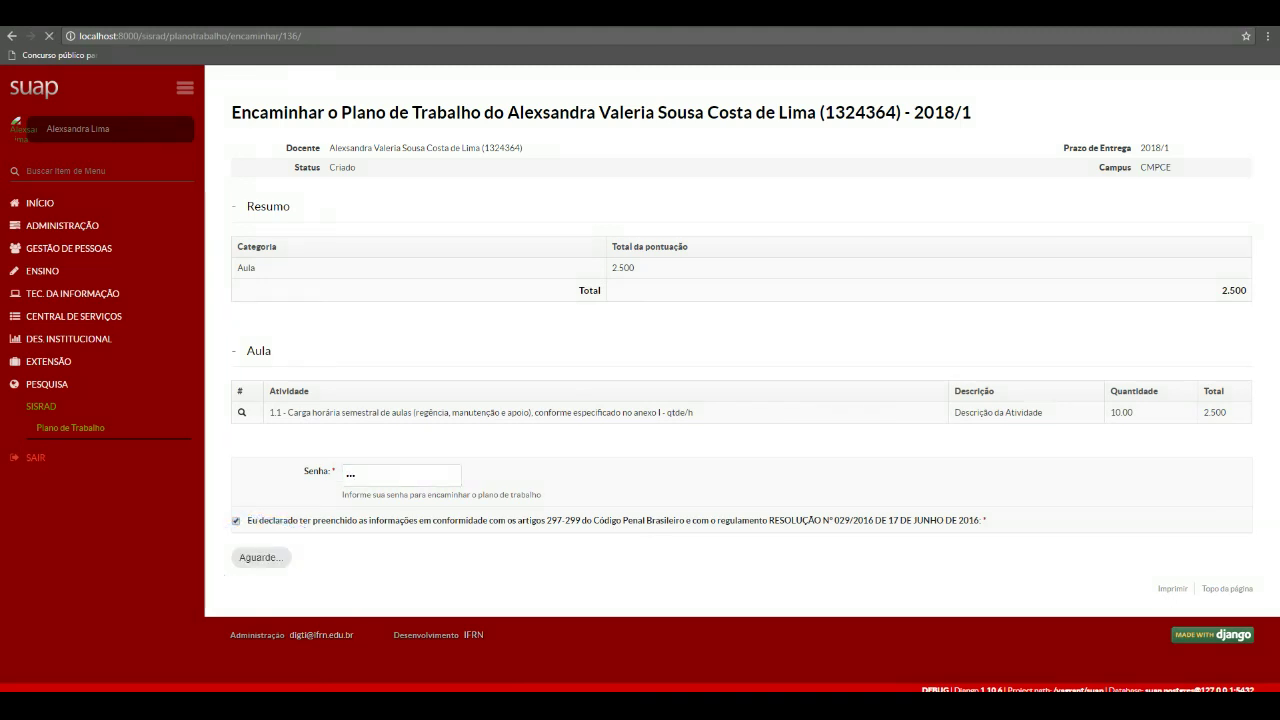